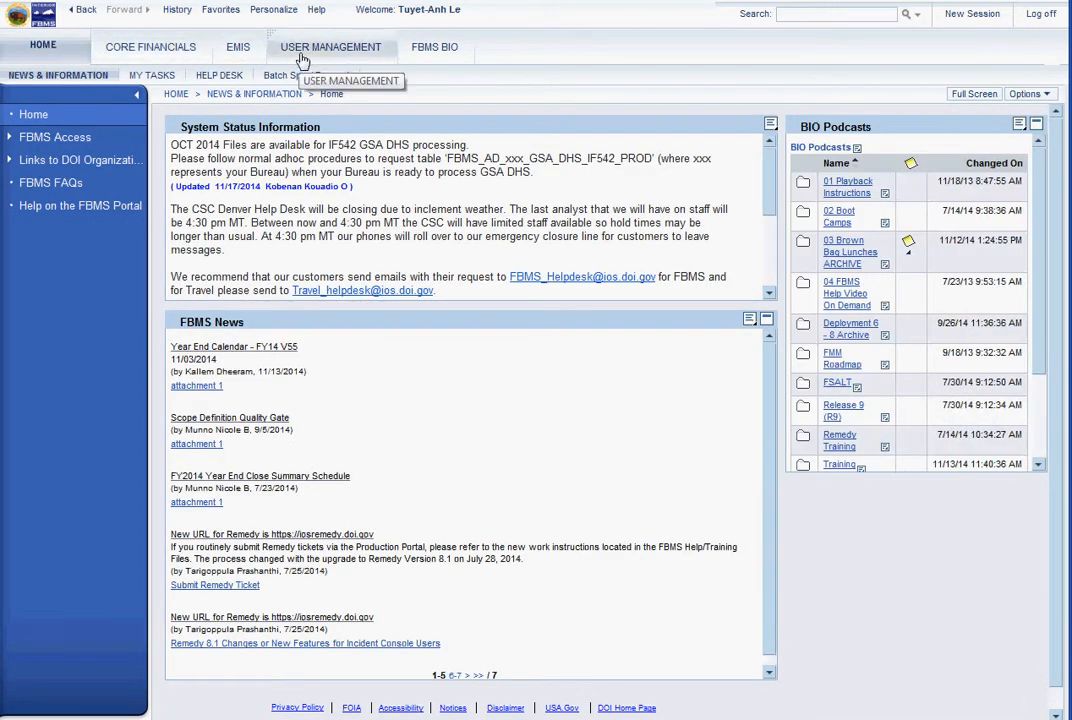
# Open the User Management area of the FBMS Portal
pyautogui.click(302, 50)
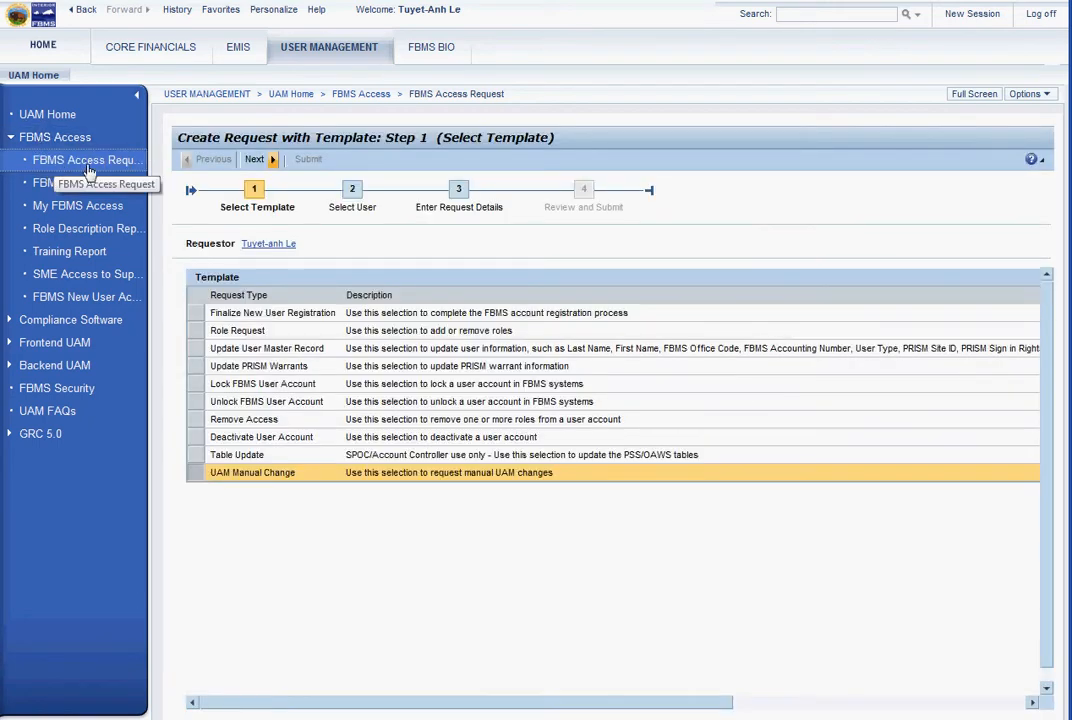
# Start a new FBMS access request with the Update User Master Record template
pyautogui.click(75, 161)
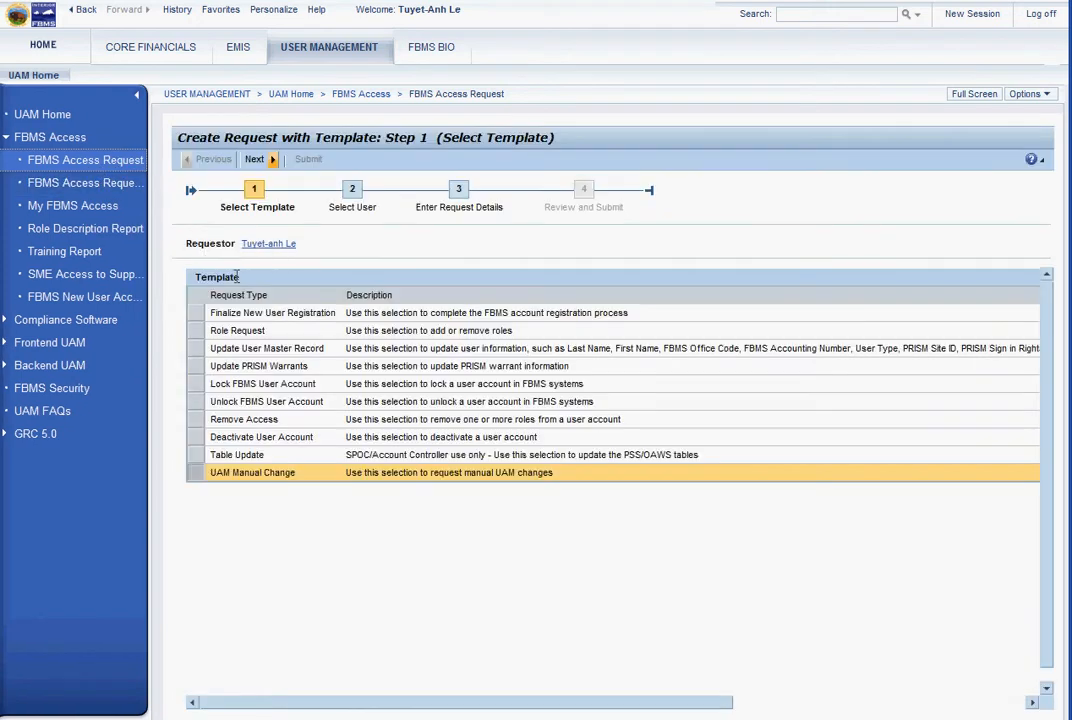
pyautogui.click(197, 350)
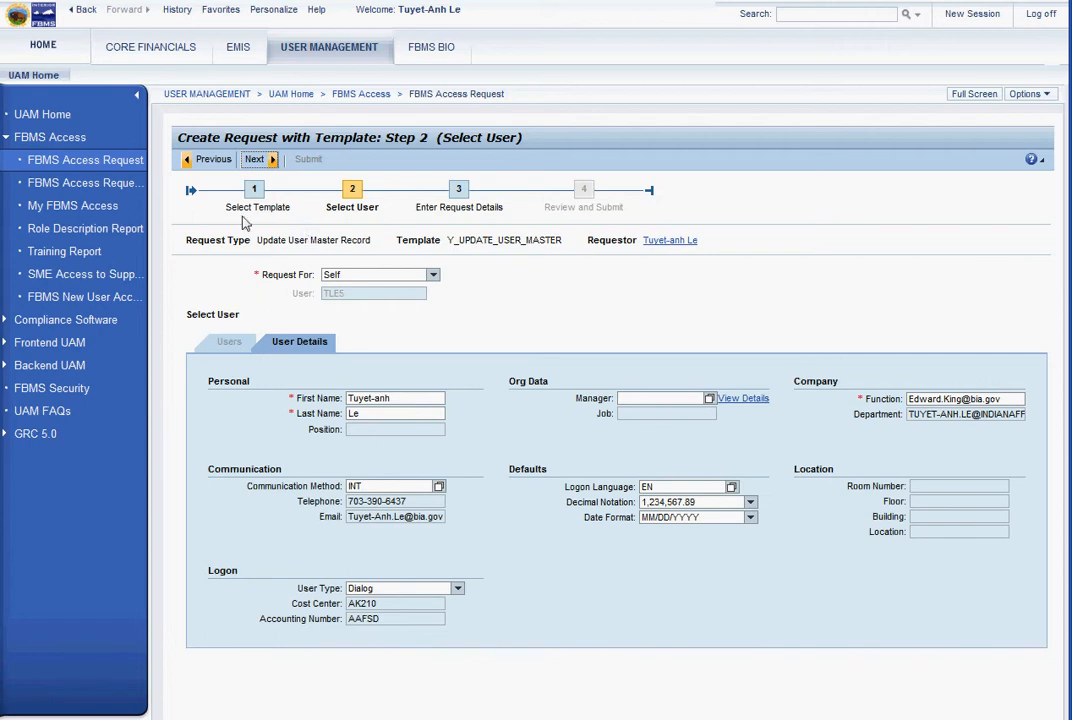
# Set Request For to Other and enter the target user's ID to load their details
pyautogui.click(433, 274)
pyautogui.click(434, 304)
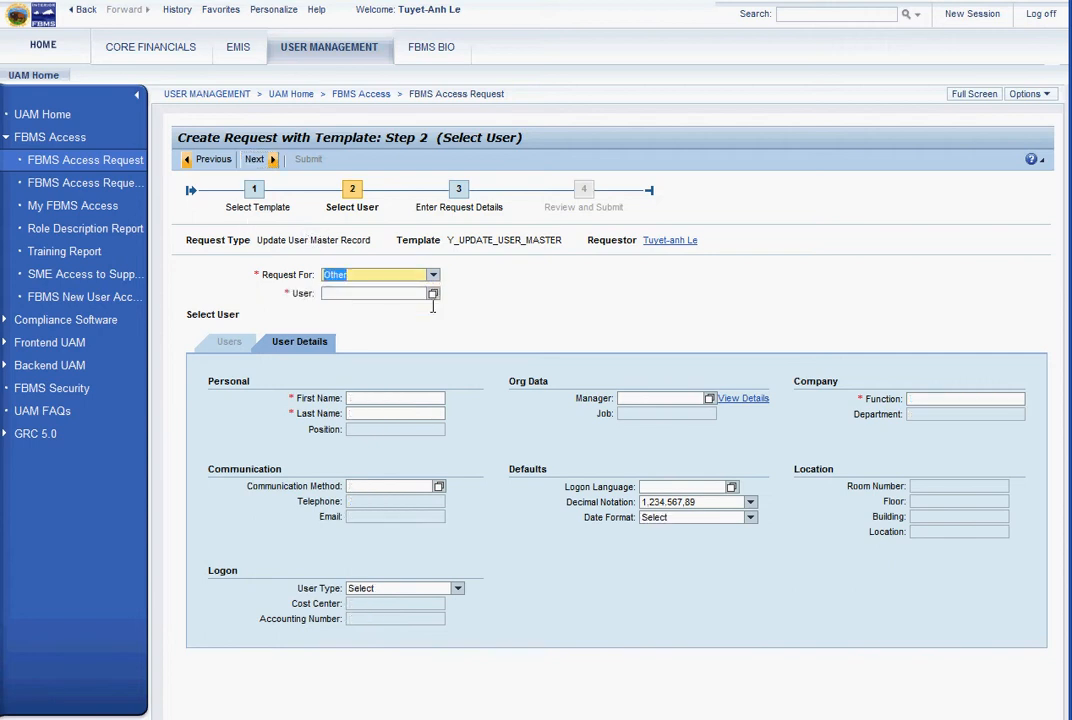
pyautogui.click(355, 294)
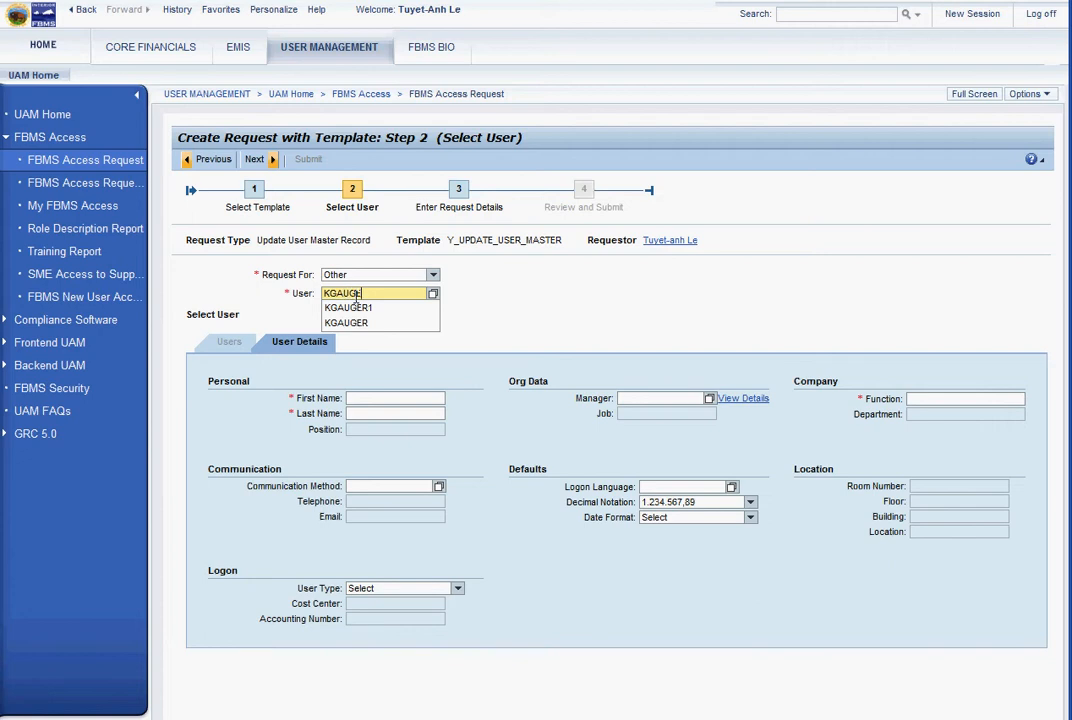
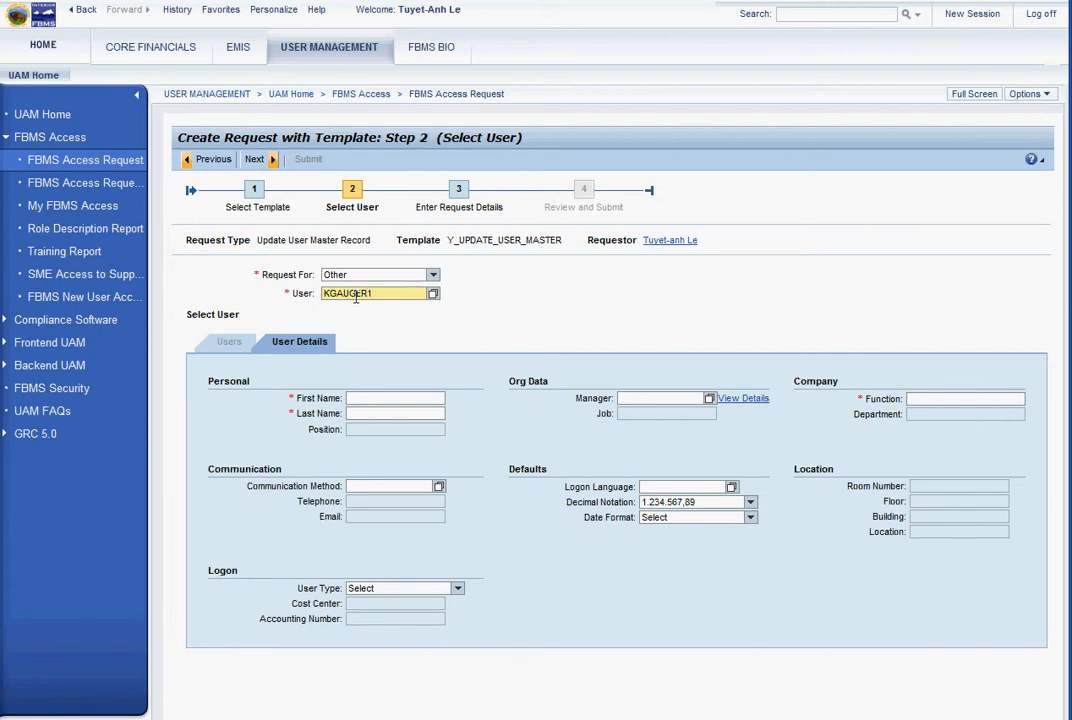
pyautogui.press('Return')
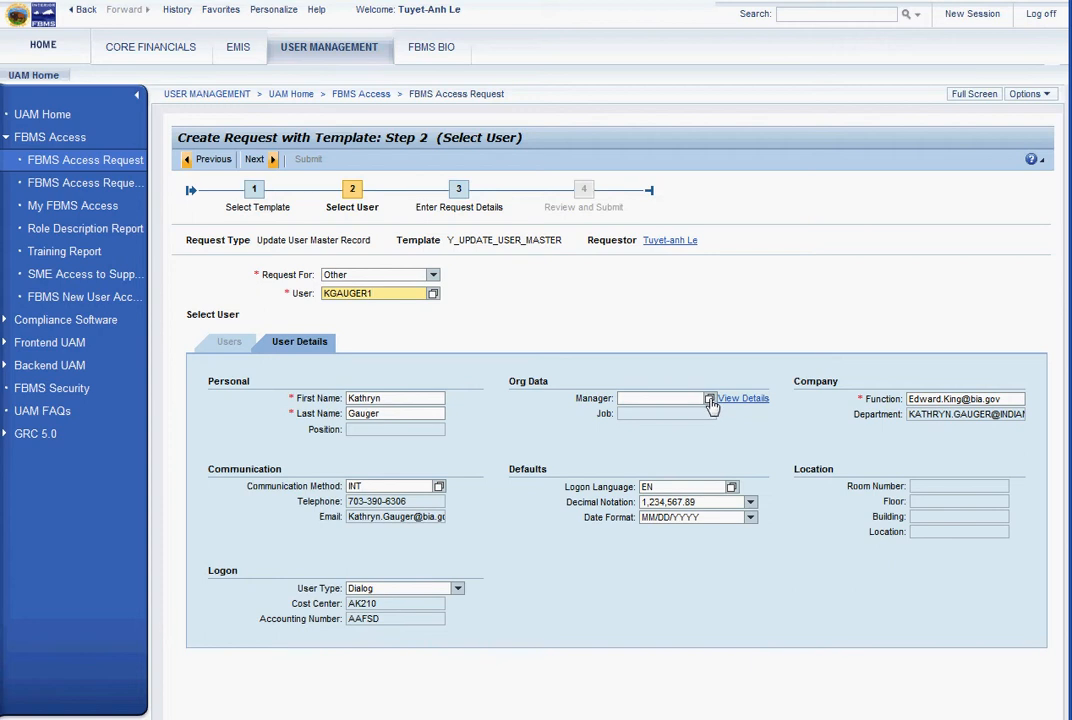
pyautogui.click(631, 398)
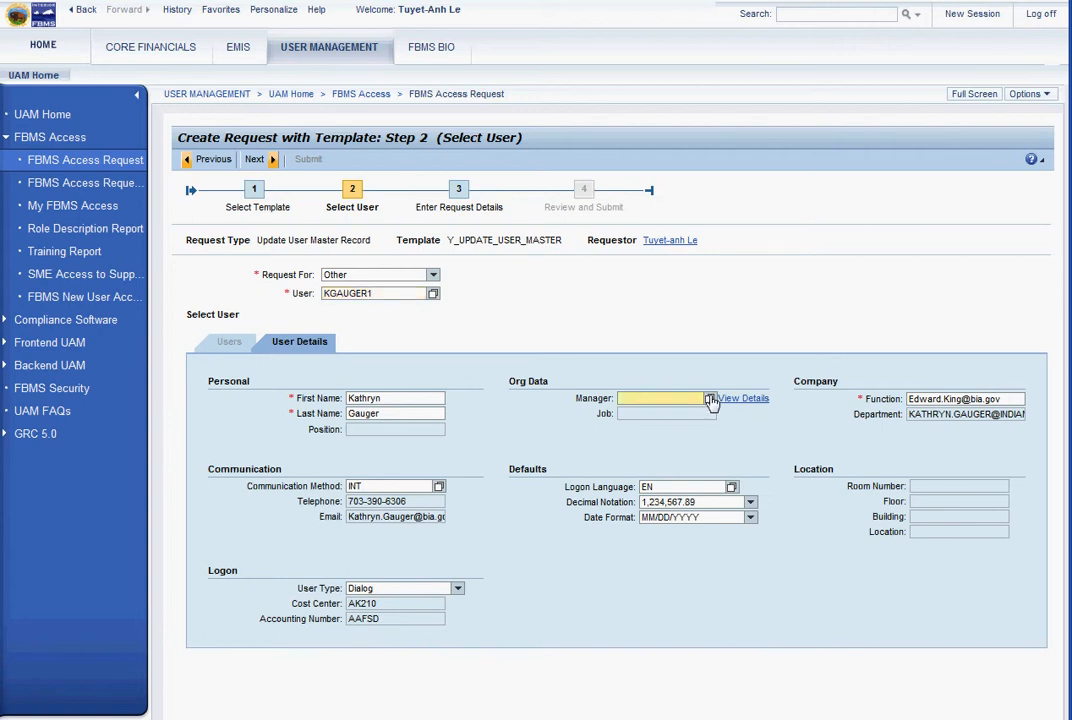
pyautogui.click(709, 398)
pyautogui.click(587, 213)
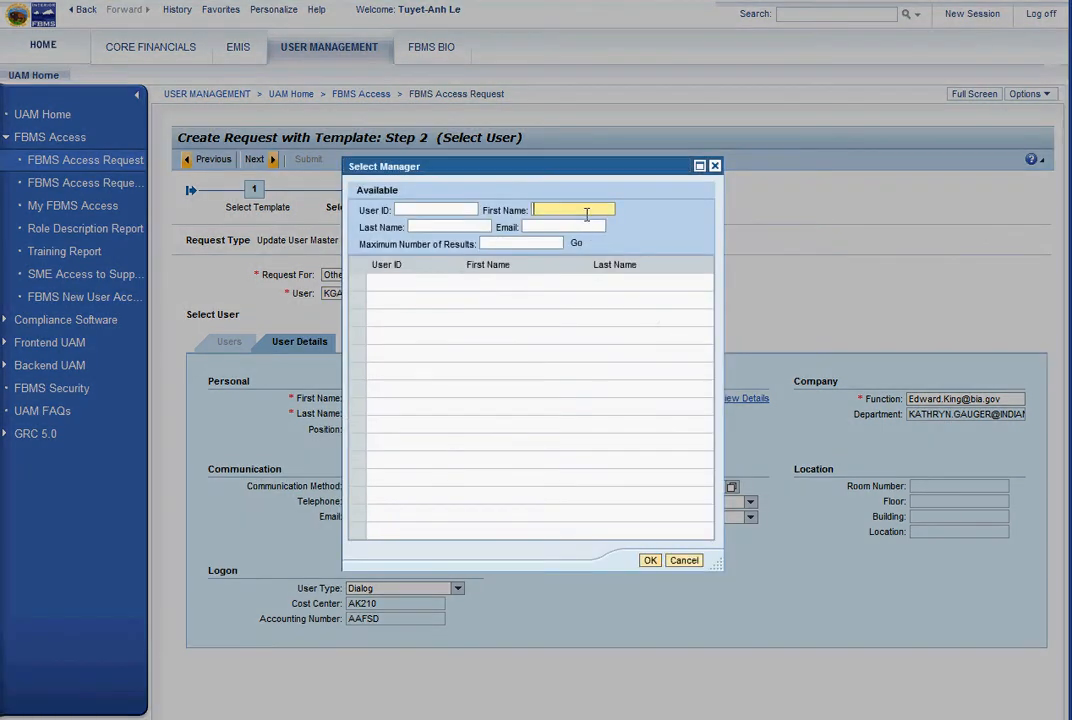
pyautogui.write('Jason')
pyautogui.press('Tab')
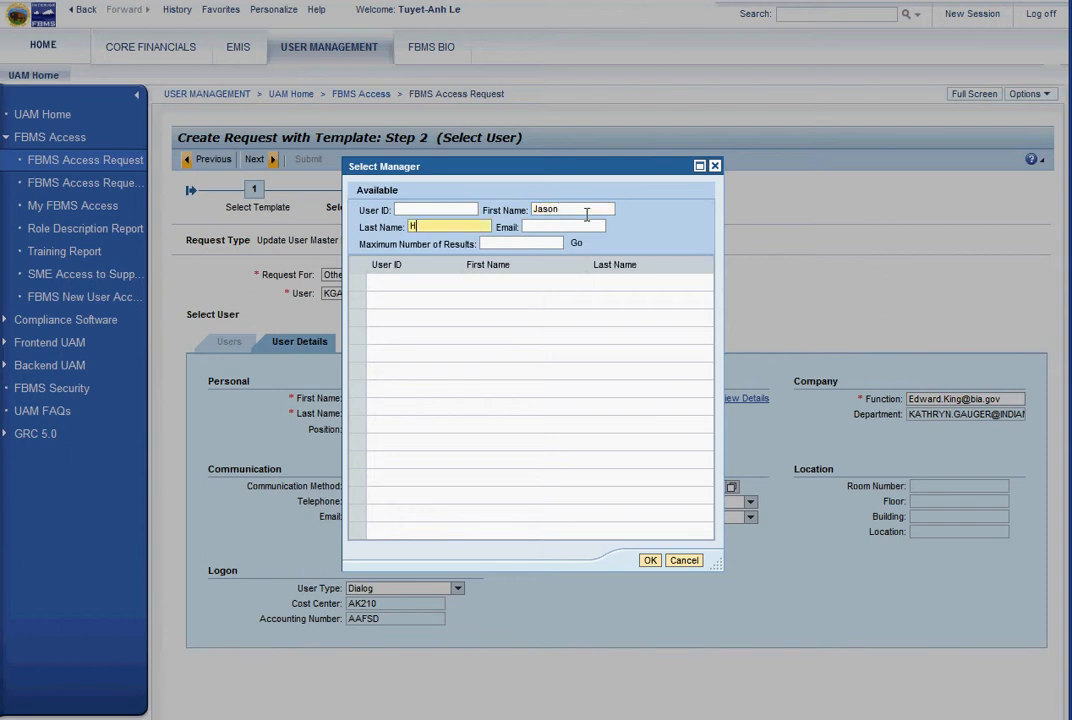
pyautogui.press('Return')
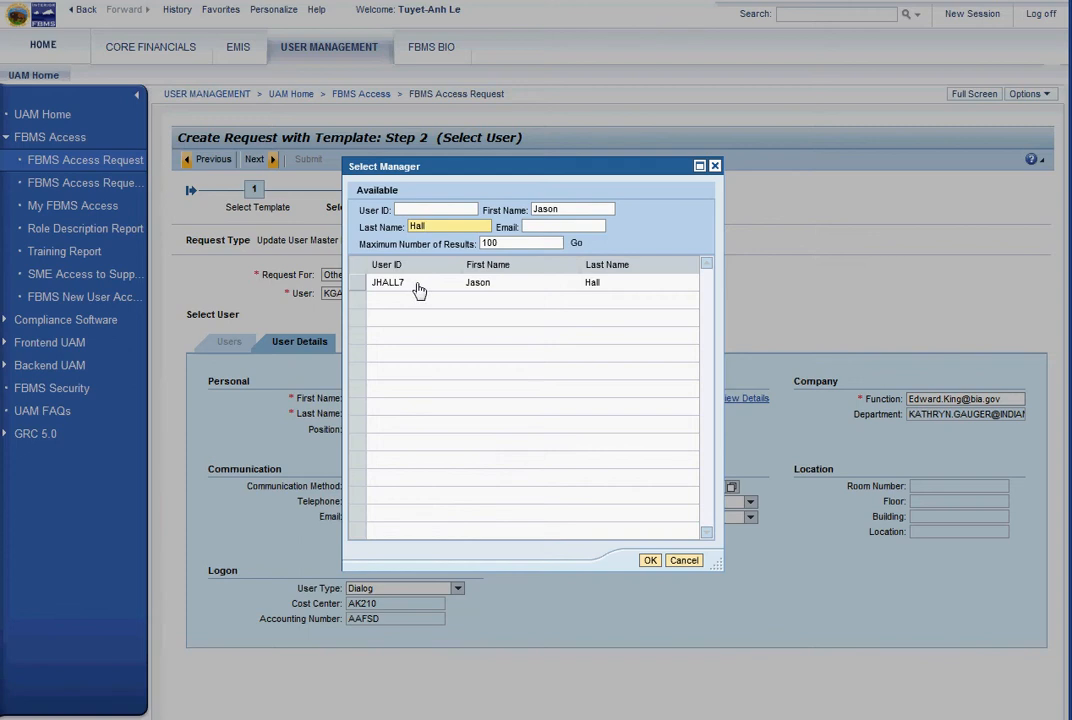
pyautogui.click(361, 285)
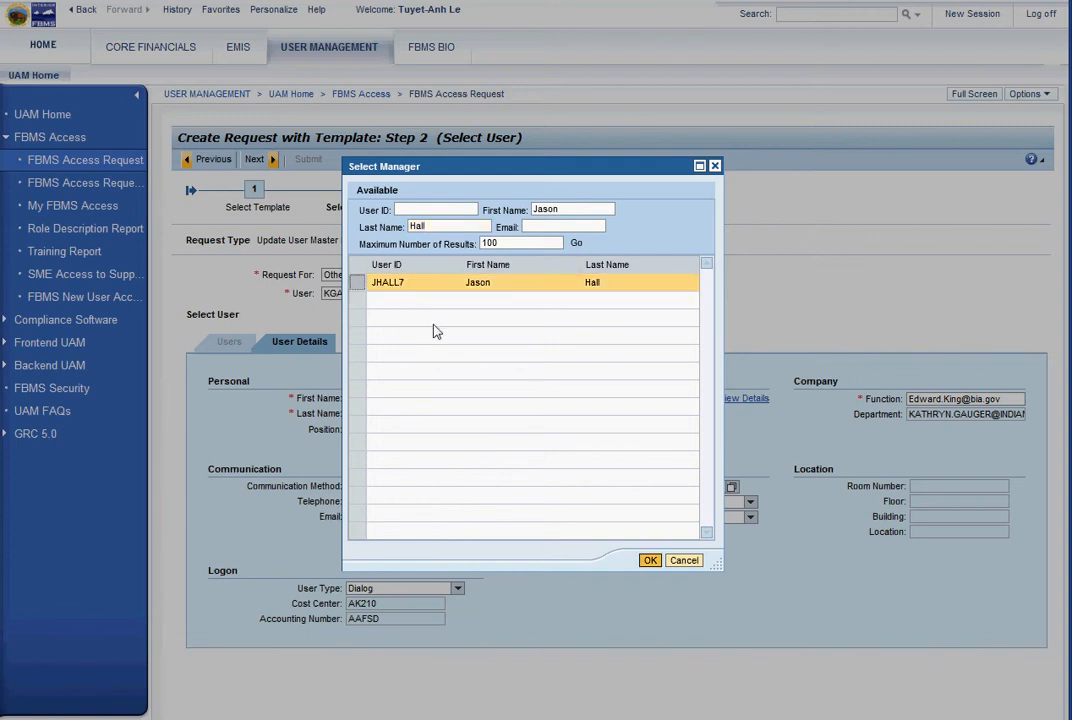
pyautogui.click(649, 560)
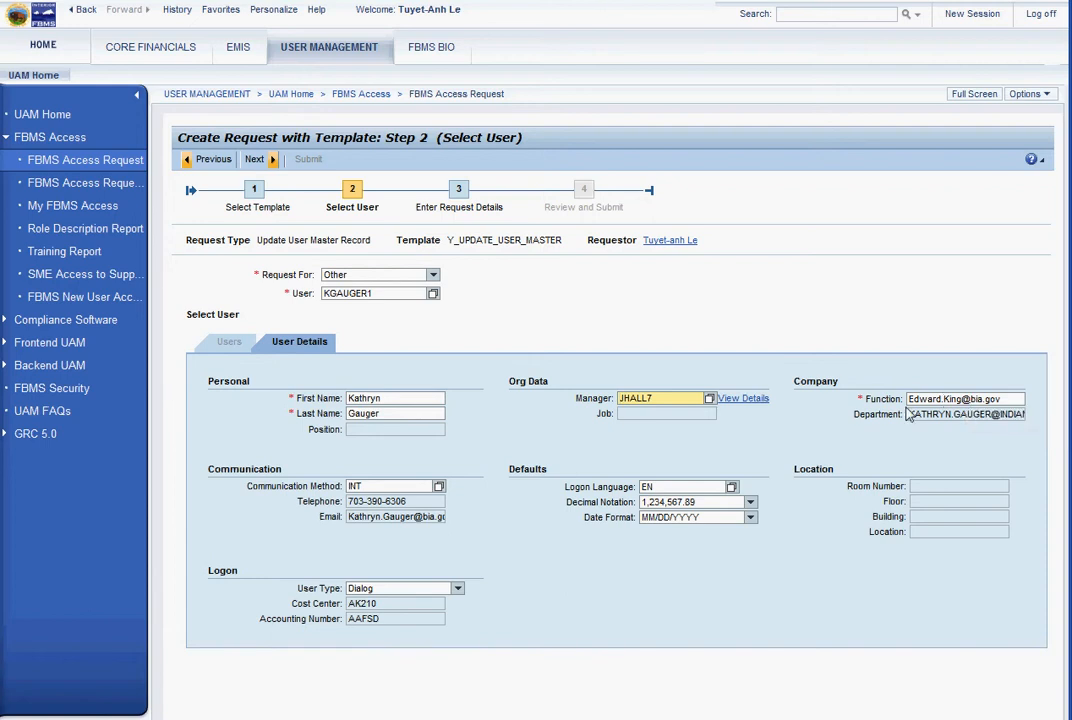
pyautogui.moveTo(684, 399); pyautogui.dragTo(573, 393)
pyautogui.press('BackSpace')
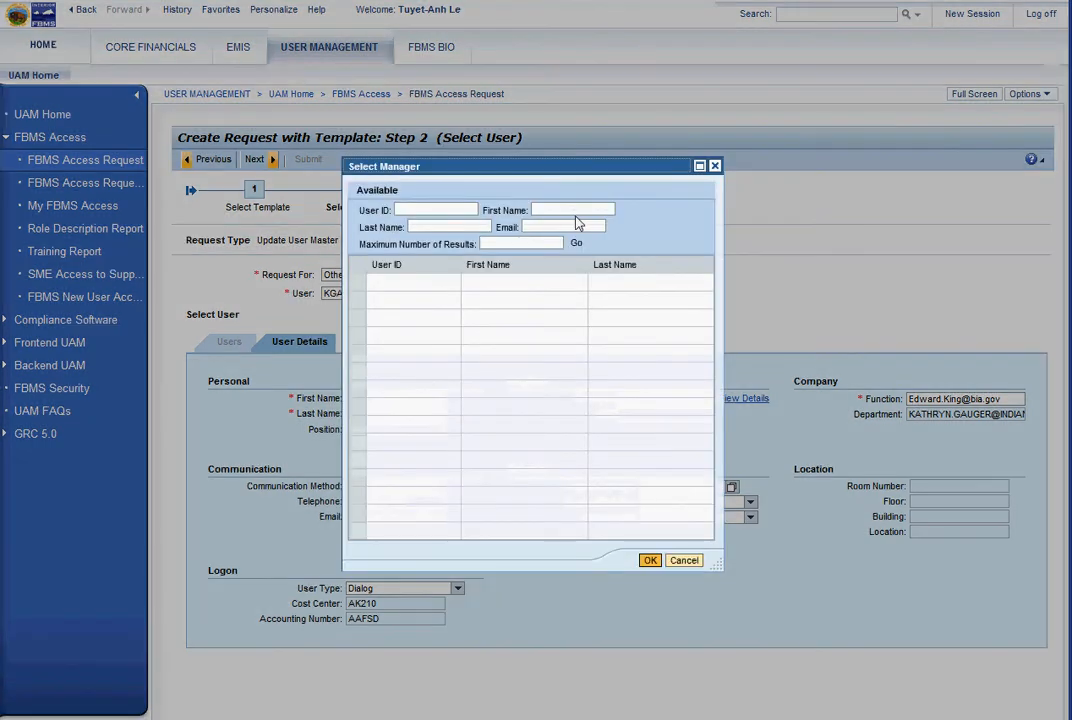
pyautogui.click(572, 208)
pyautogui.write('John')
pyautogui.press('Tab')
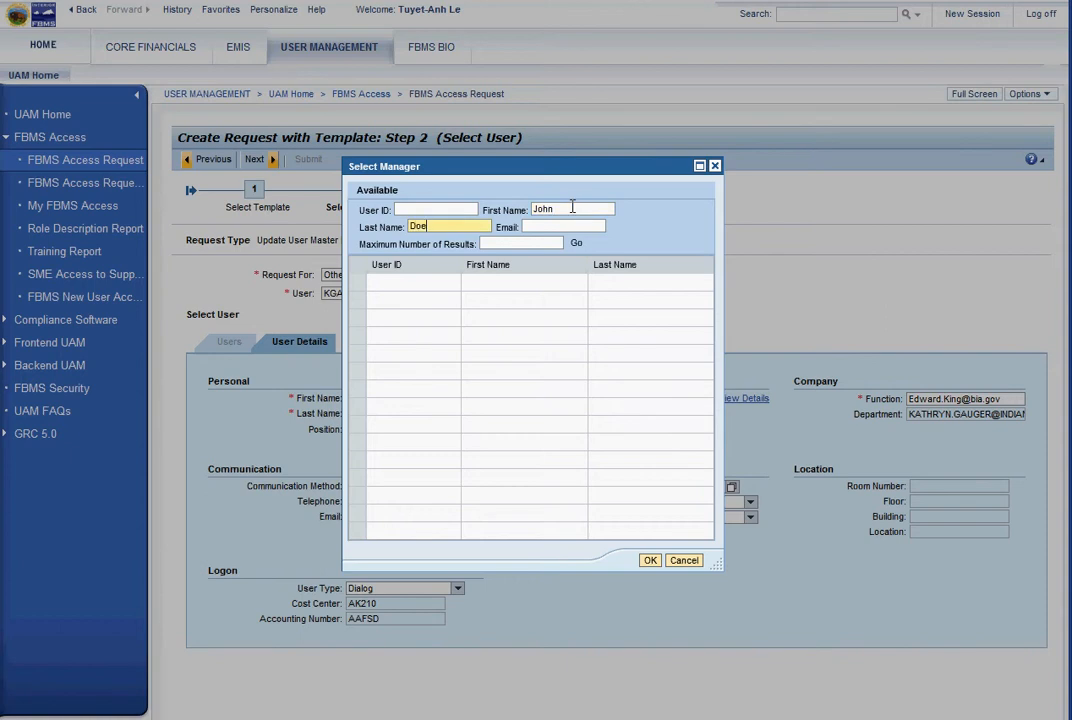
pyautogui.press('Return')
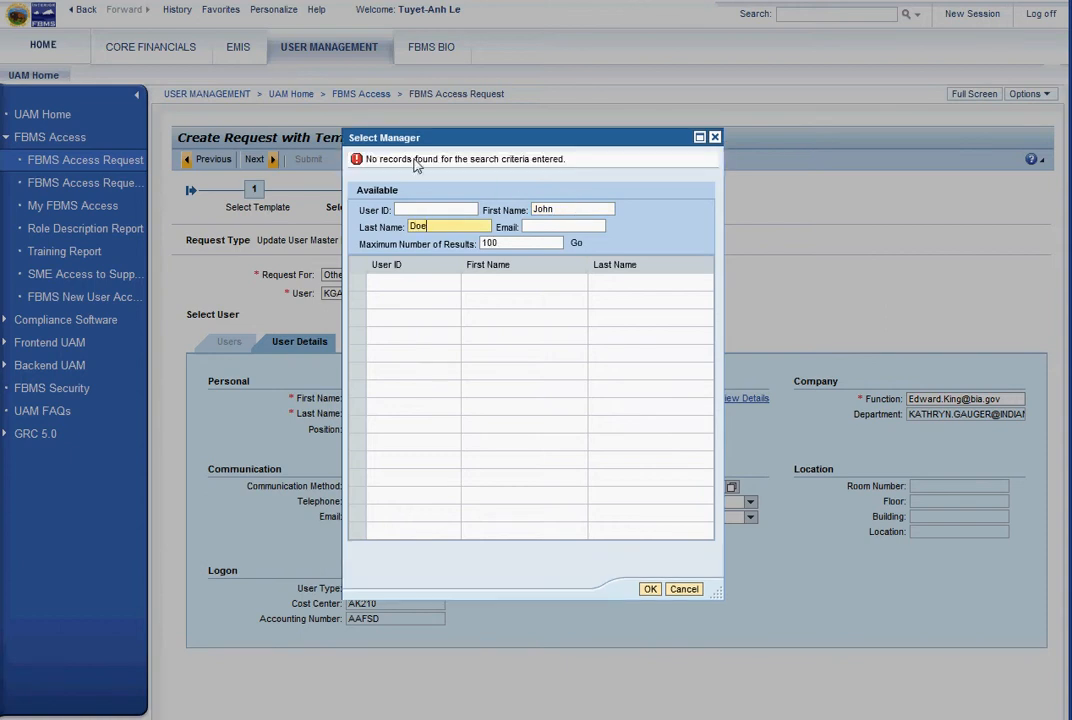
pyautogui.click(682, 589)
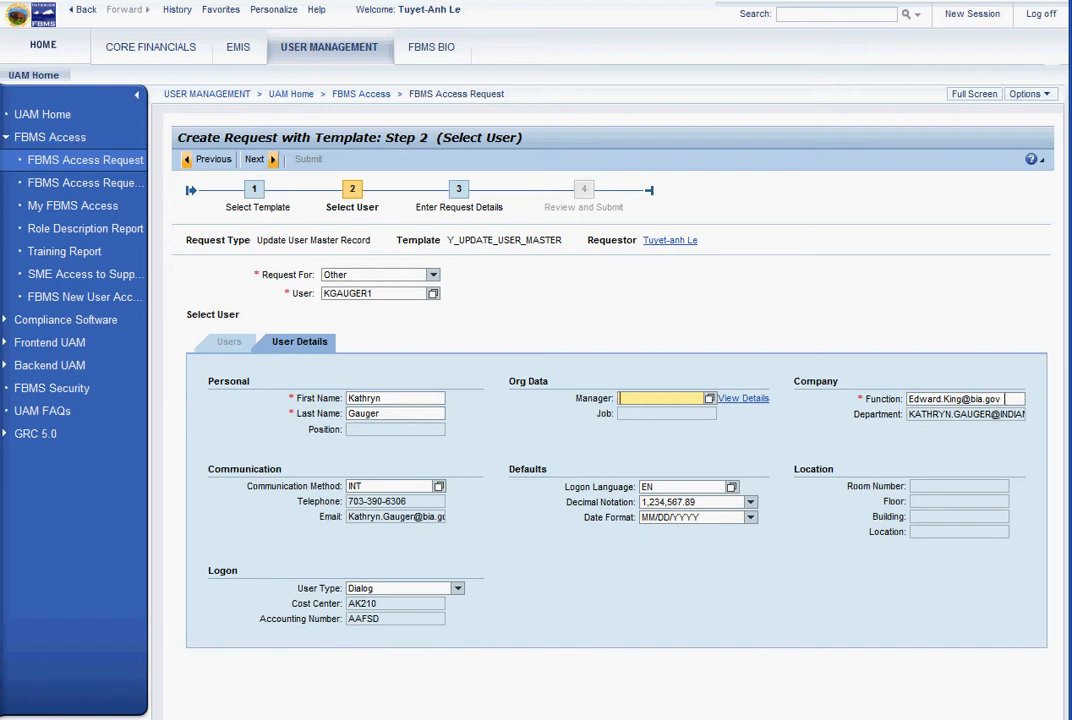
pyautogui.moveTo(1006, 398); pyautogui.dragTo(906, 400)
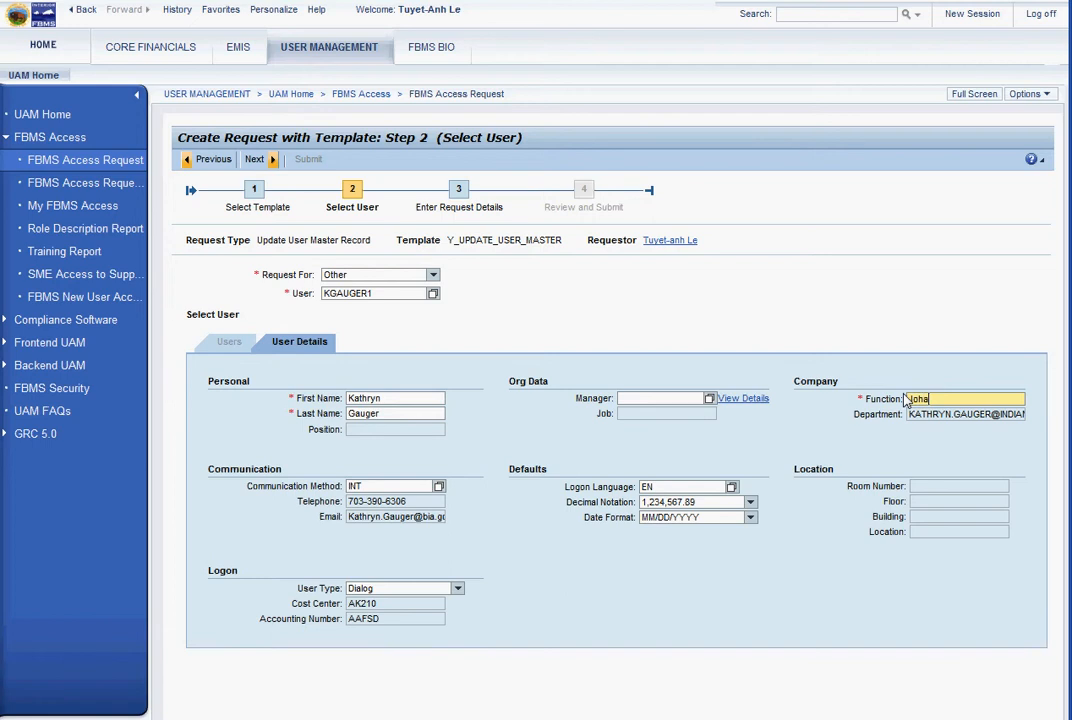
# Enter description 'to update to new accounting number and office code' and set Functional Area to Indian Affairs
pyautogui.click(257, 164)
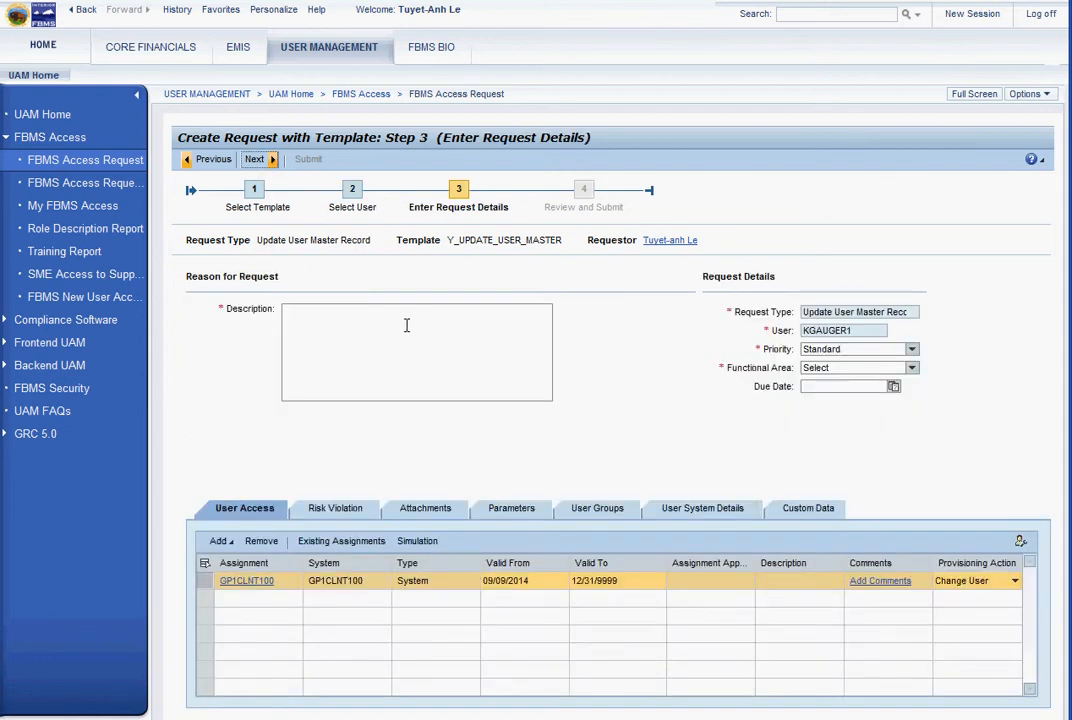
pyautogui.click(405, 329)
pyautogui.write('to u')
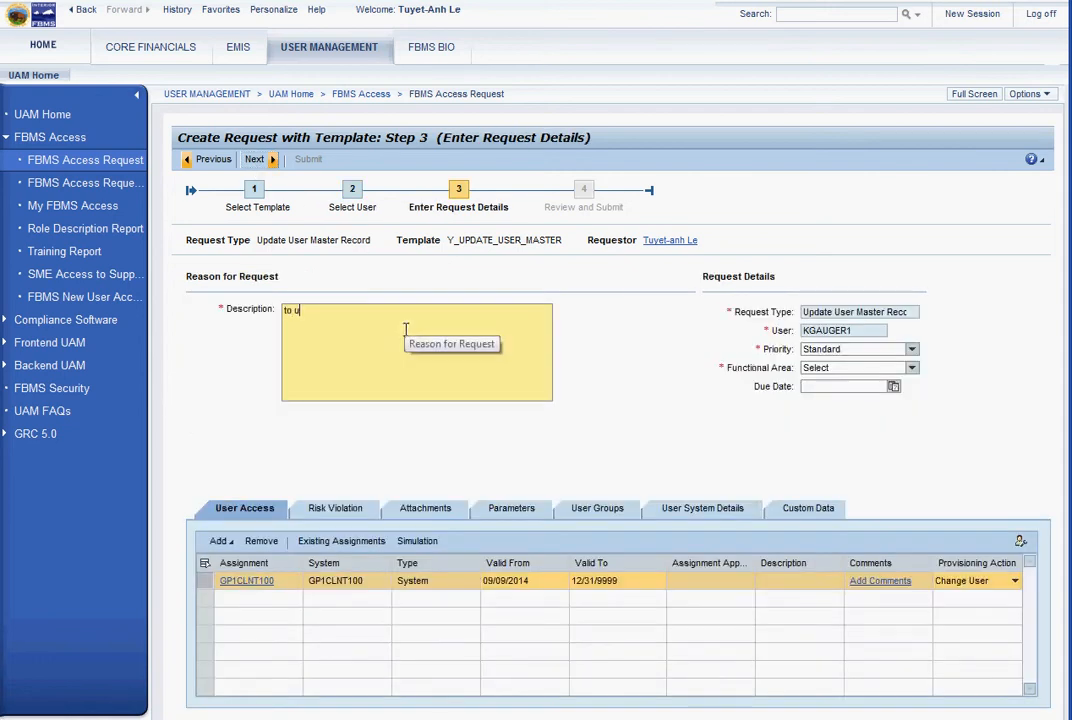
pyautogui.write('pdate to new accounting n')
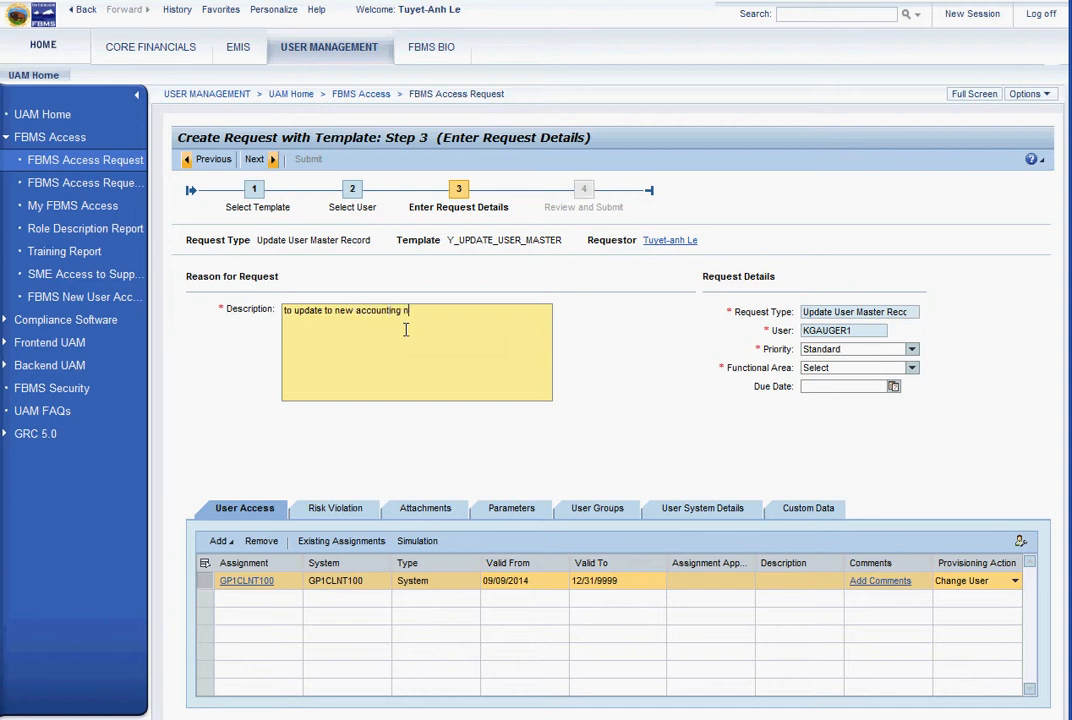
pyautogui.write('umber and office code')
pyautogui.click(826, 368)
pyautogui.click(830, 397)
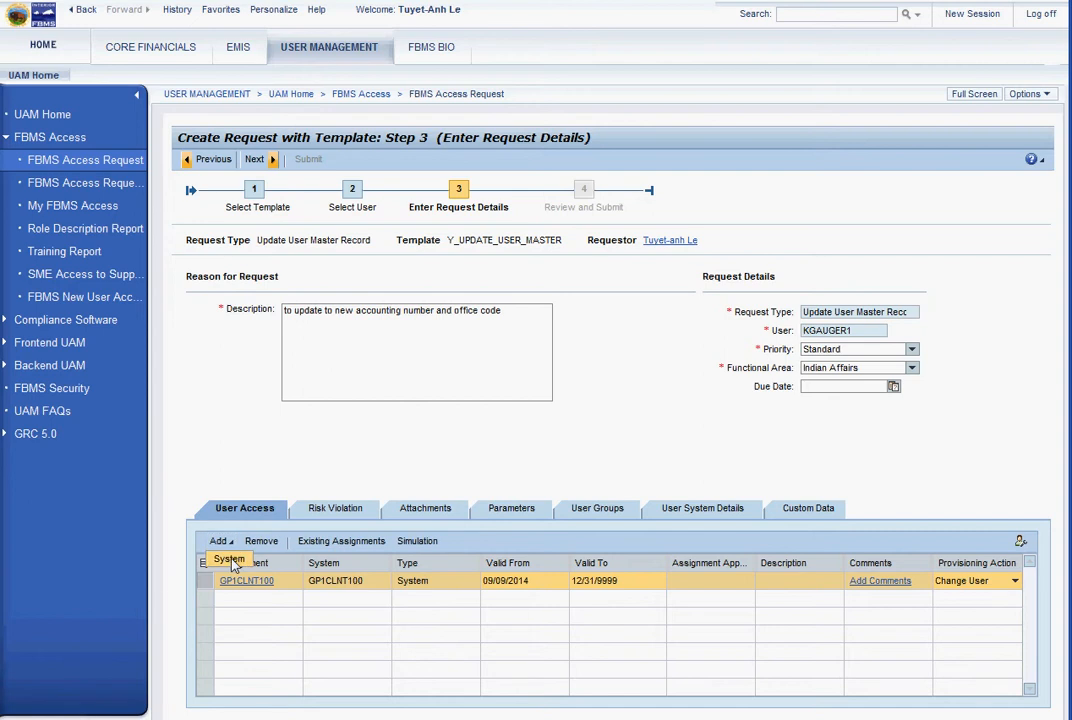
pyautogui.click(233, 577)
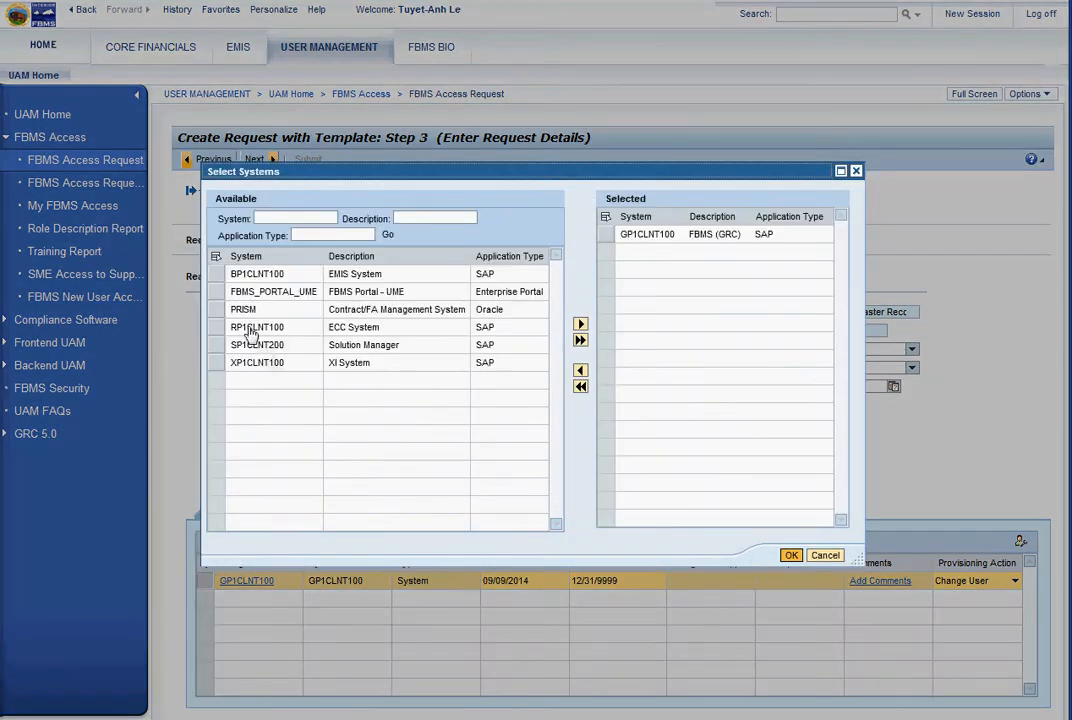
pyautogui.click(218, 311)
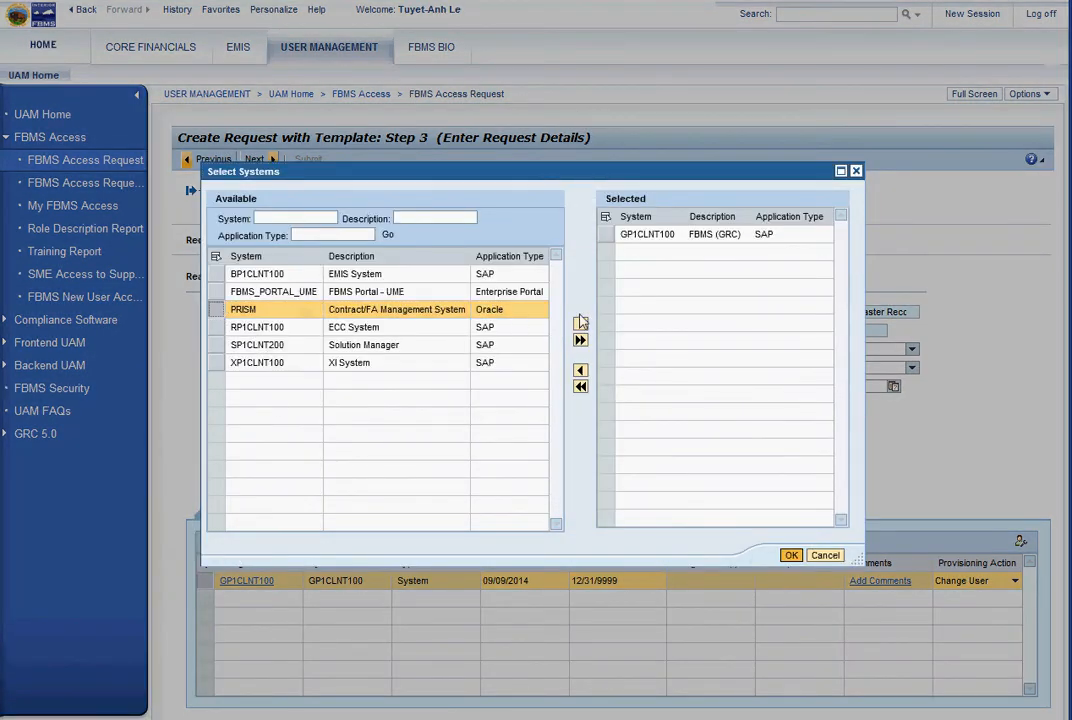
pyautogui.click(580, 325)
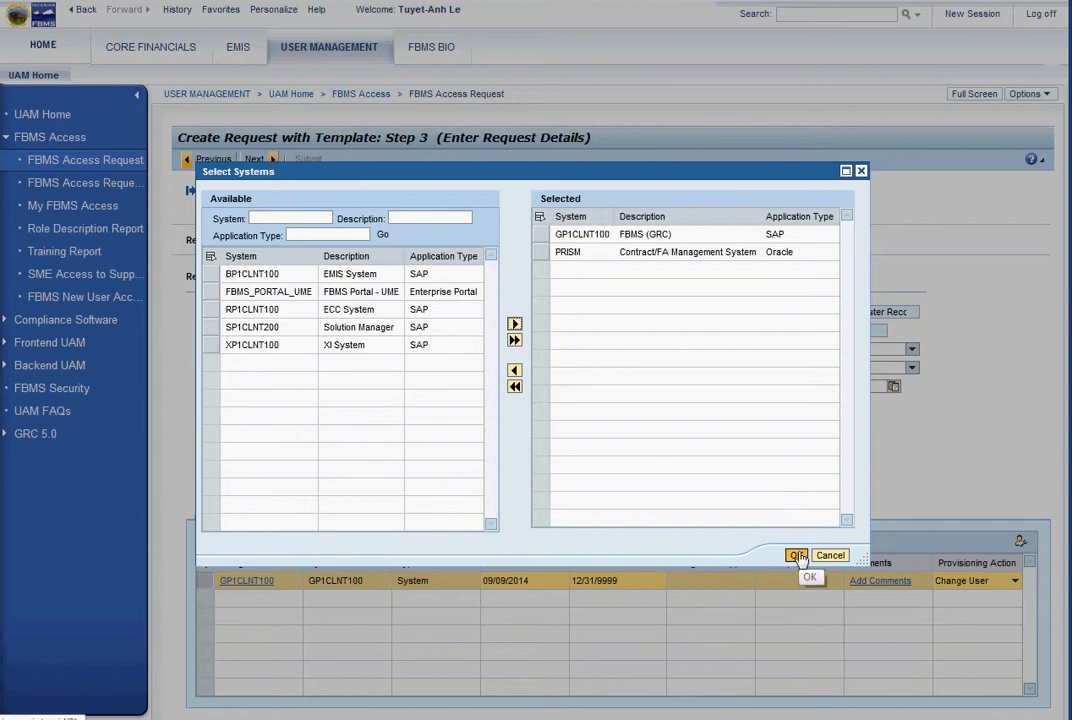
pyautogui.click(543, 254)
pyautogui.click(514, 370)
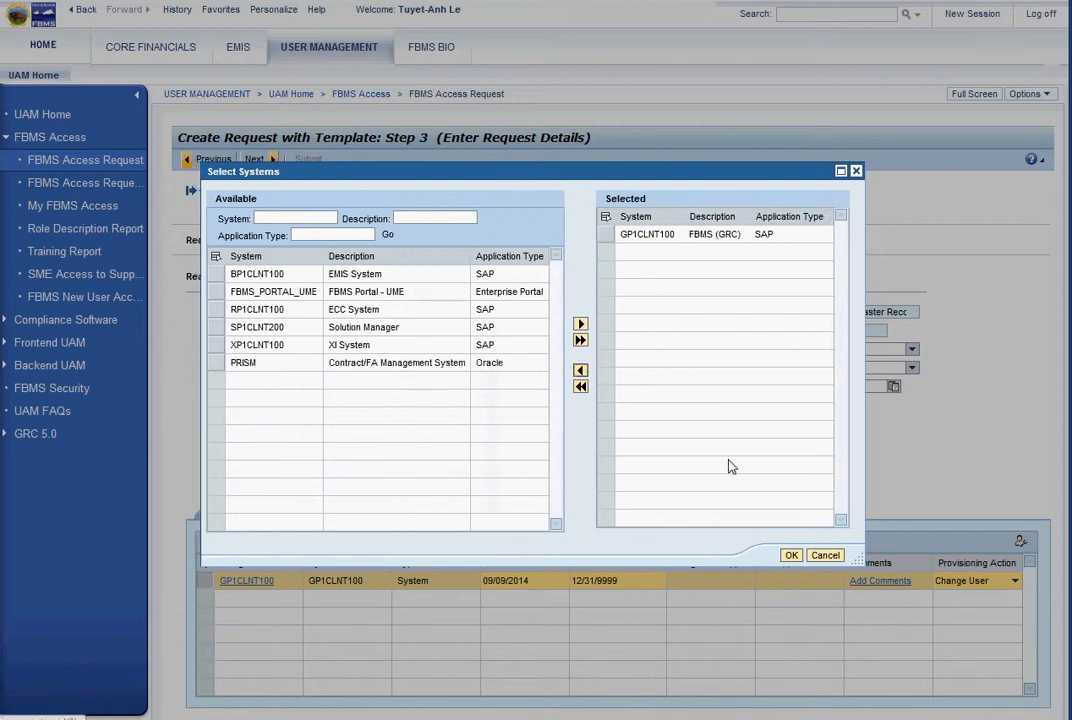
pyautogui.click(791, 555)
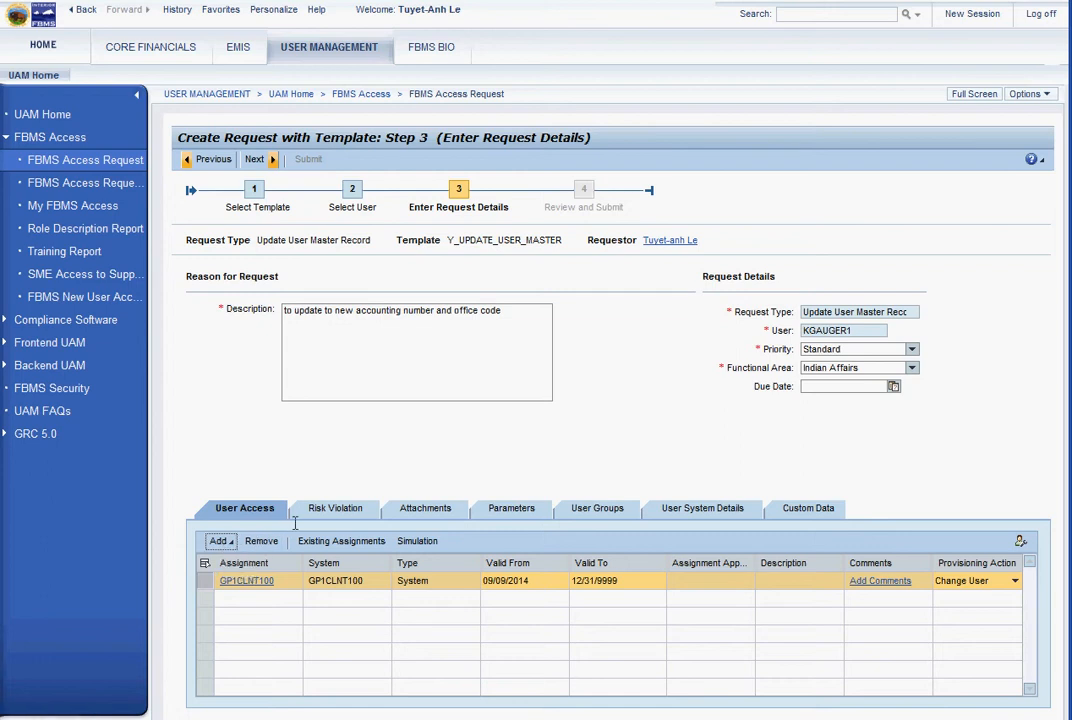
# On the Custom Data tab, try changing the accounting number ending to ISC and office code to AK200
pyautogui.click(790, 512)
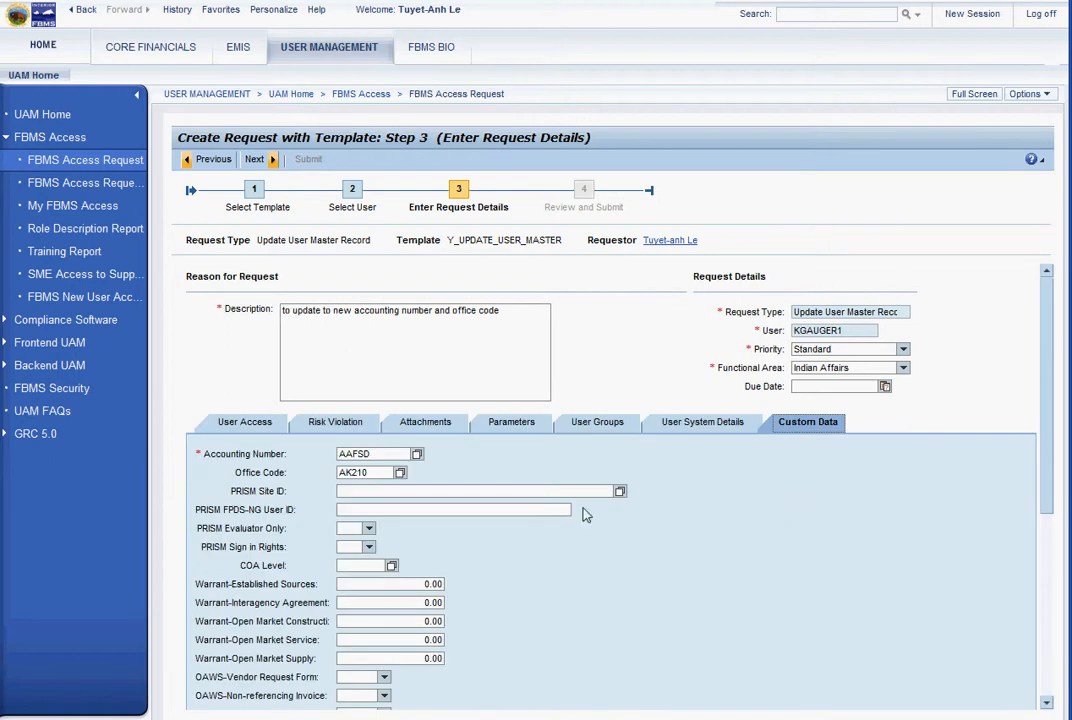
pyautogui.click(376, 453)
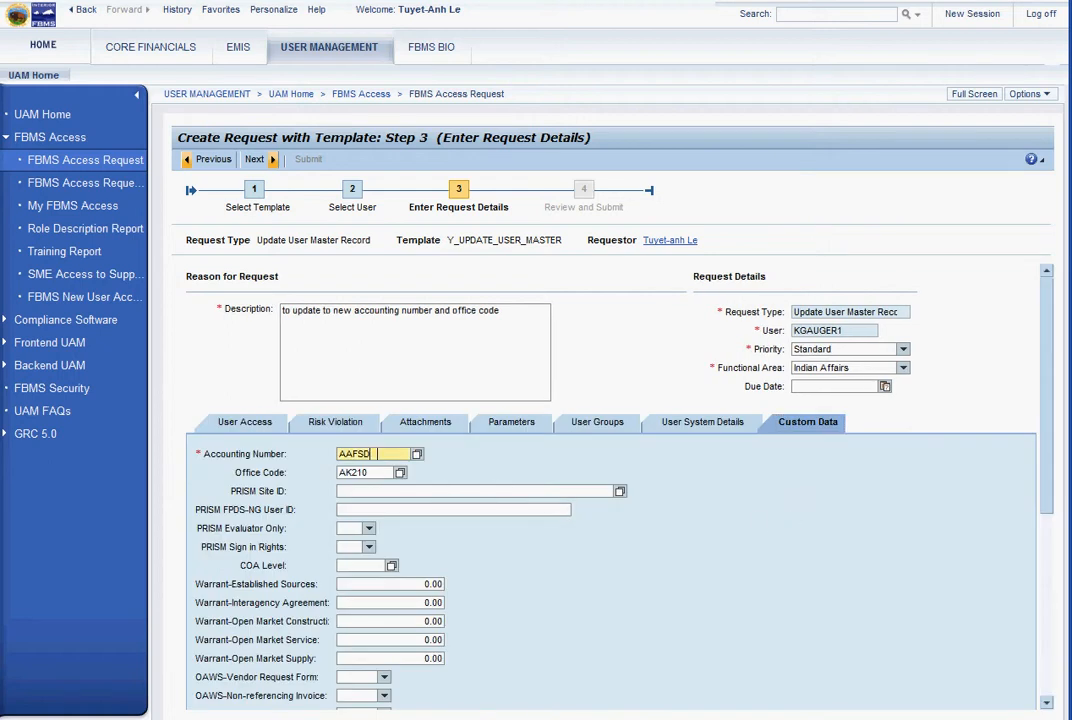
pyautogui.press('BackSpace')
pyautogui.press('BackSpace')
pyautogui.write('ISC')
pyautogui.press('Tab')
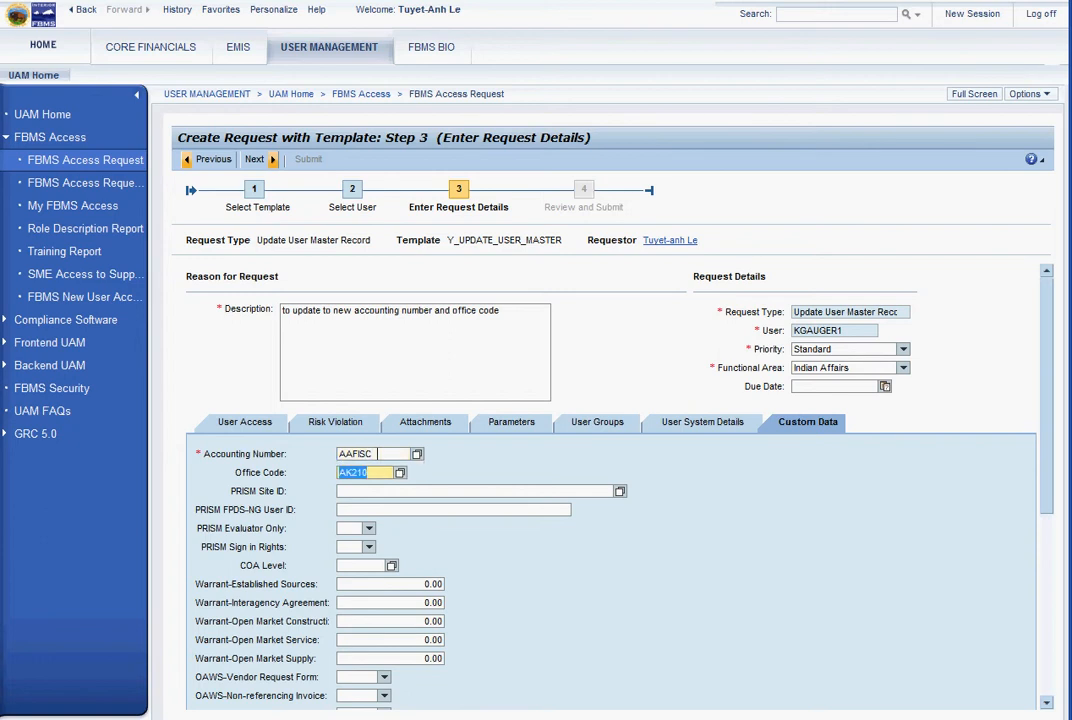
pyautogui.write('AK2')
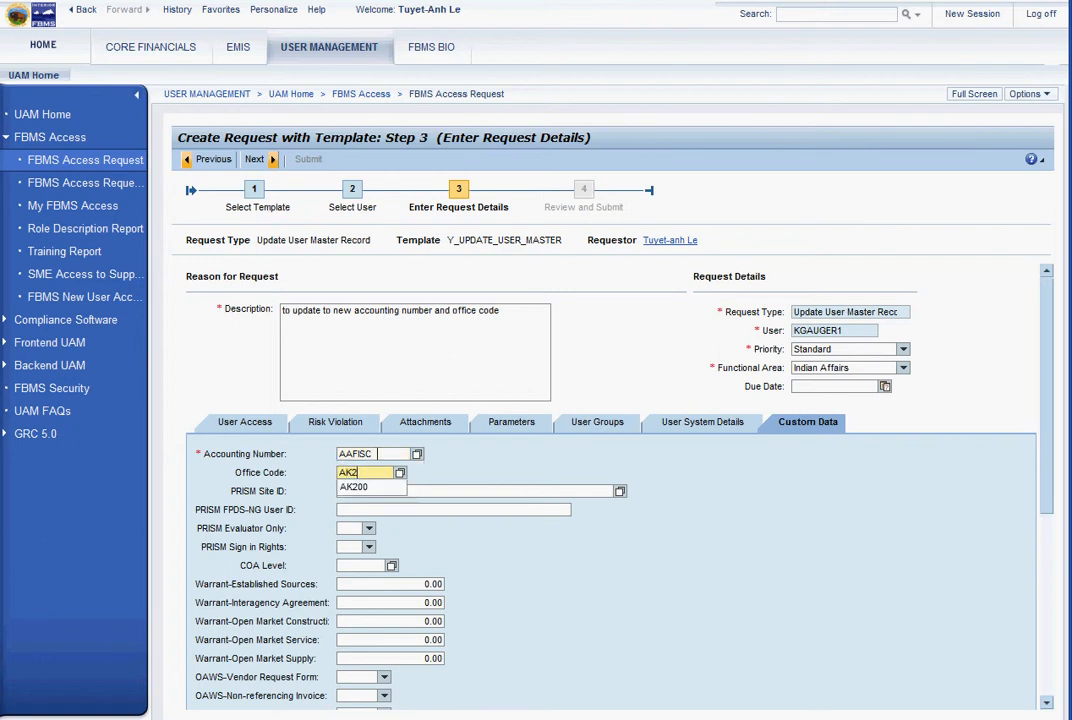
pyautogui.write('00')
# Restore Accounting Number AAFSD and Office Code AK210, moving on to PRISM Site ID
pyautogui.moveTo(385, 472); pyautogui.dragTo(338, 461)
pyautogui.press('Delete')
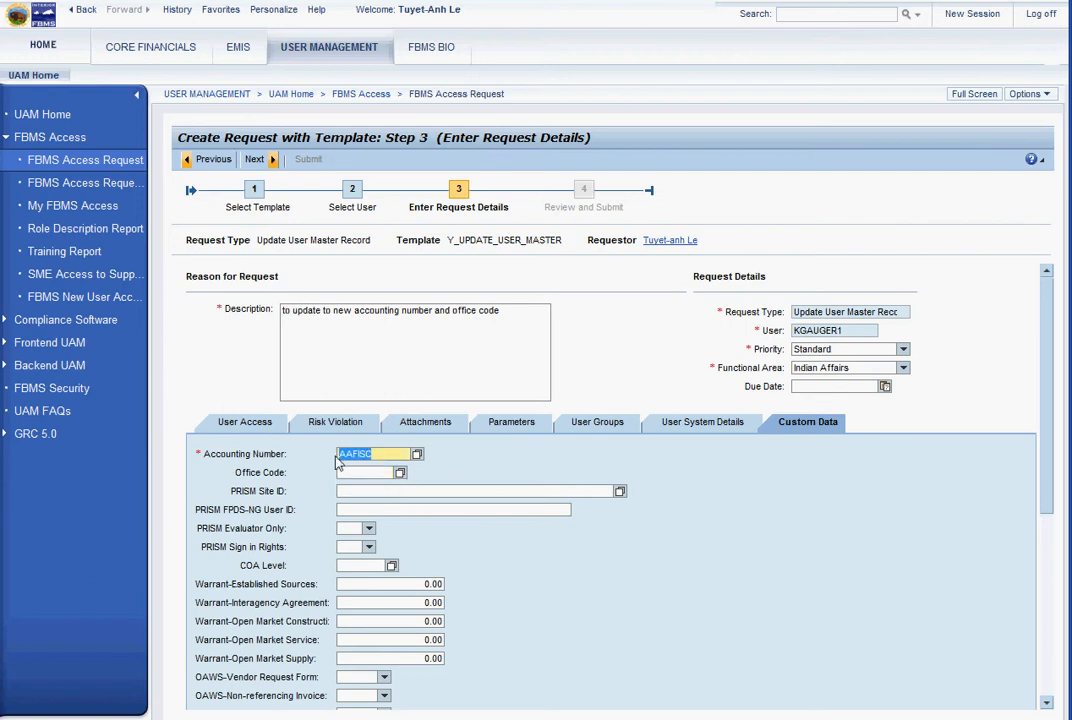
pyautogui.write('AAFSD')
pyautogui.press('Tab')
pyautogui.write('AK')
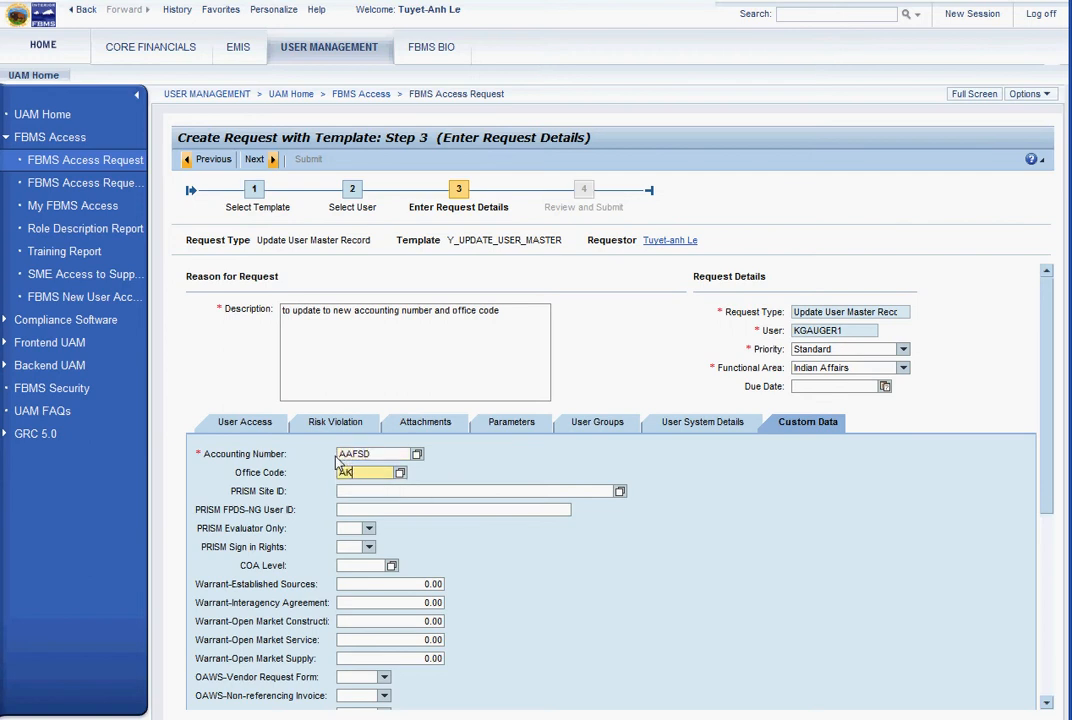
pyautogui.write('210')
pyautogui.press('Tab')
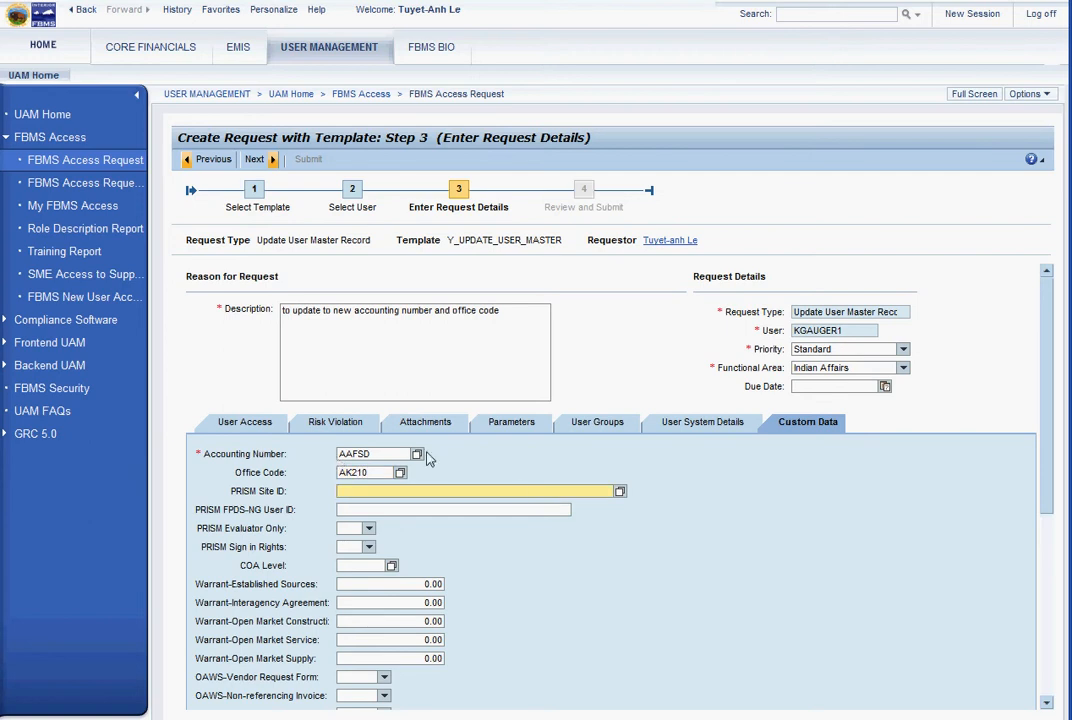
pyautogui.click(619, 493)
pyautogui.moveTo(825, 321); pyautogui.dragTo(829, 421)
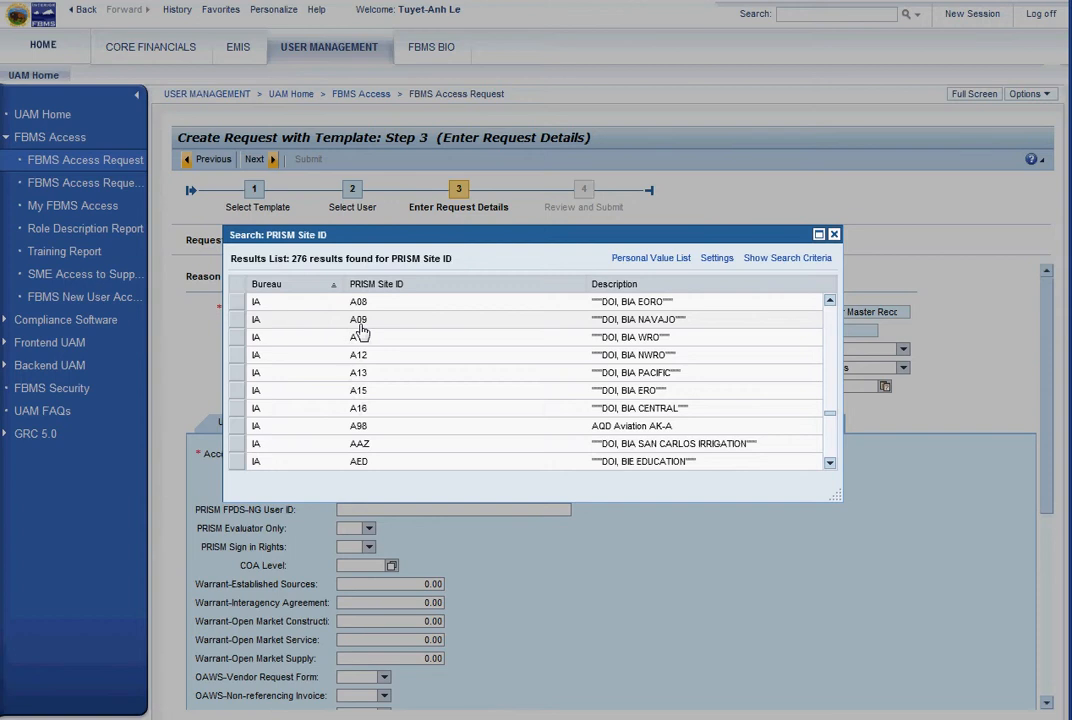
pyautogui.click(238, 320)
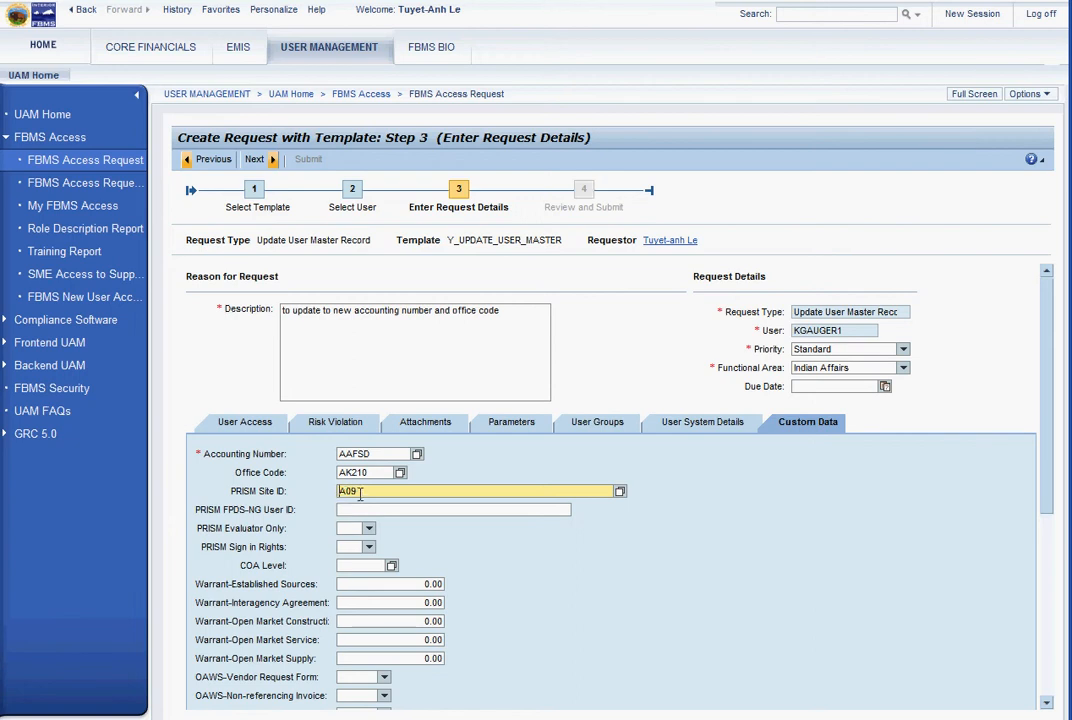
pyautogui.moveTo(359, 493); pyautogui.dragTo(334, 499)
pyautogui.press('BackSpace')
# Advance to Step 4, Review and Submit, and open the help options
pyautogui.click(256, 160)
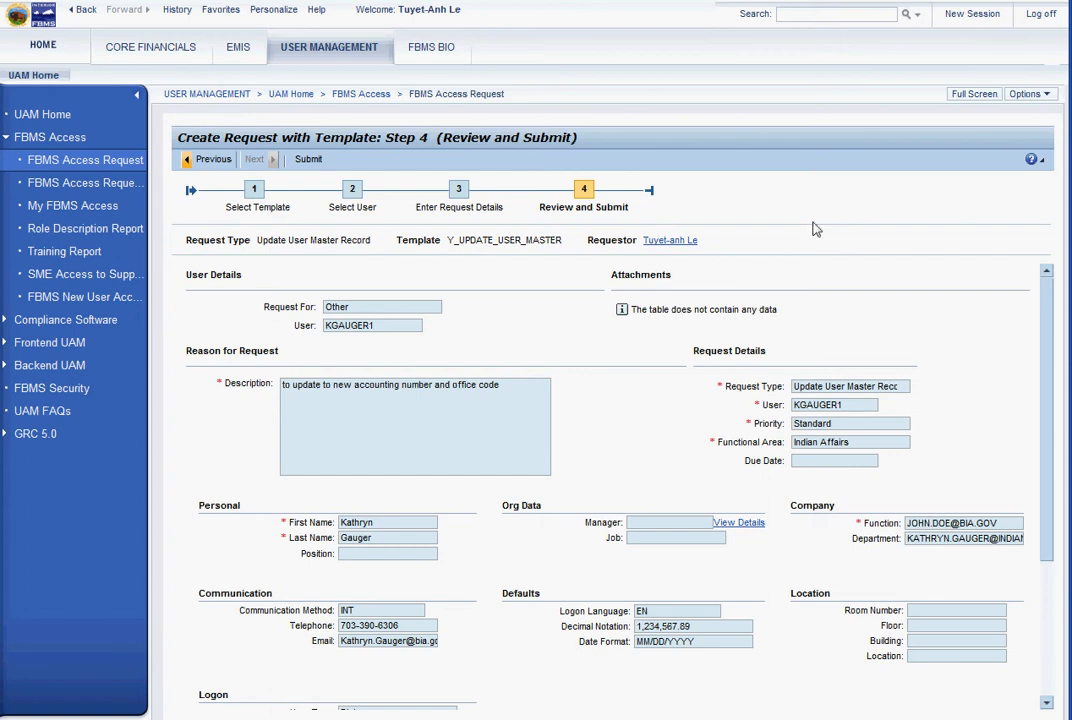
pyautogui.click(1032, 163)
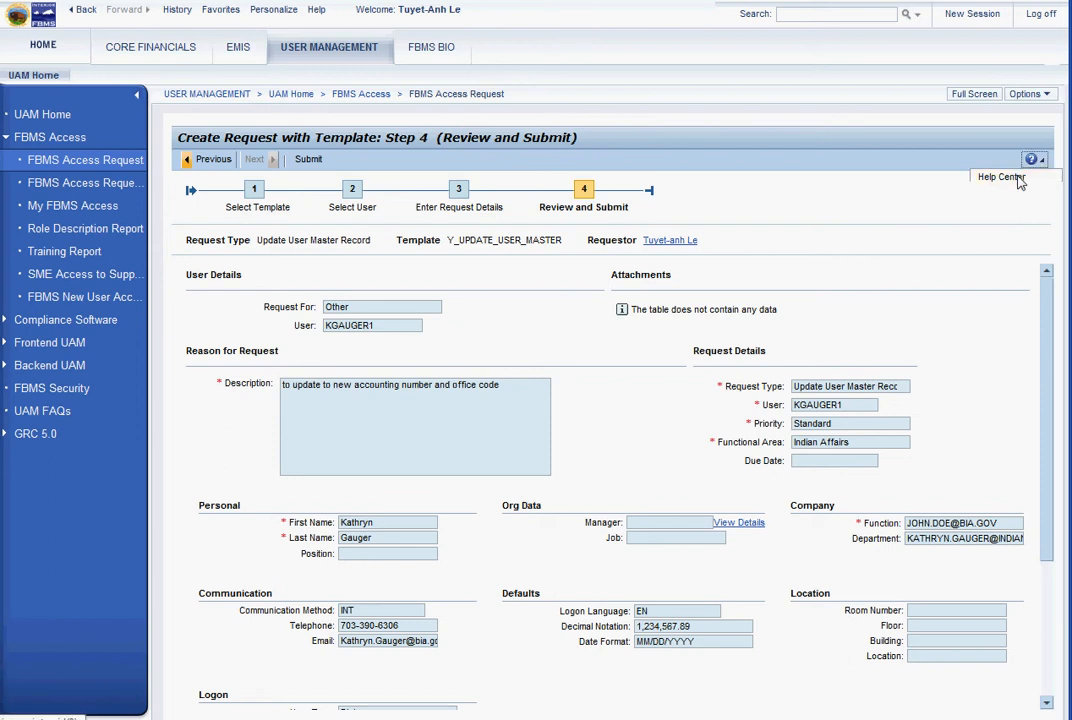
pyautogui.click(1019, 179)
pyautogui.moveTo(603, 74); pyautogui.dragTo(609, 154)
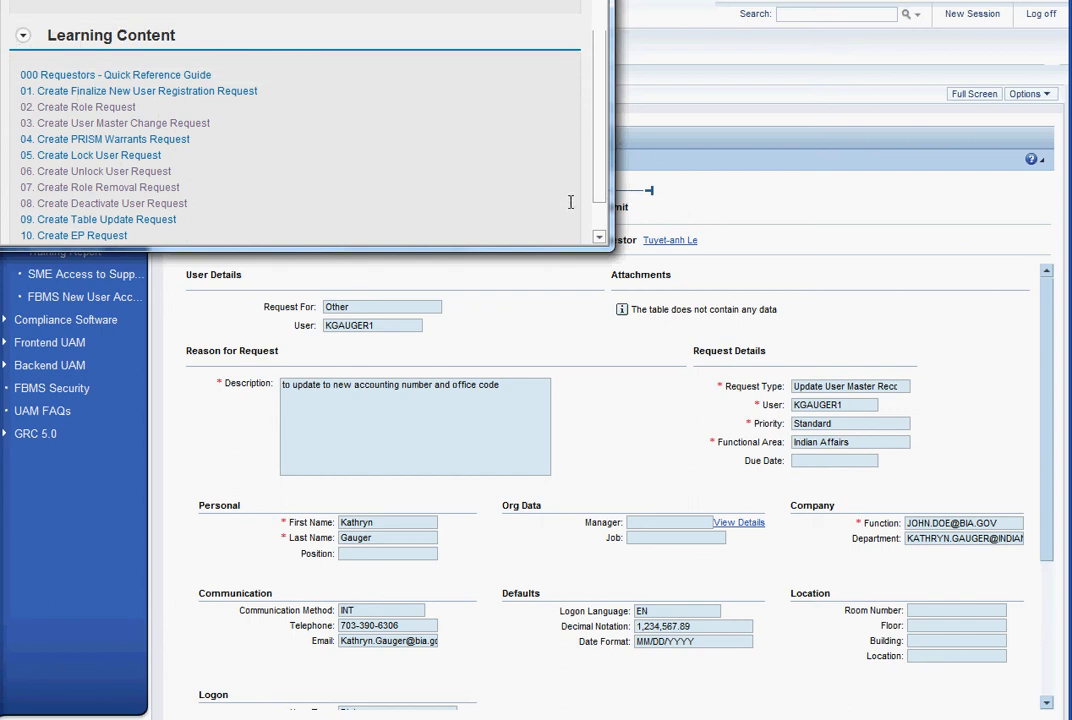
pyautogui.click(592, 0)
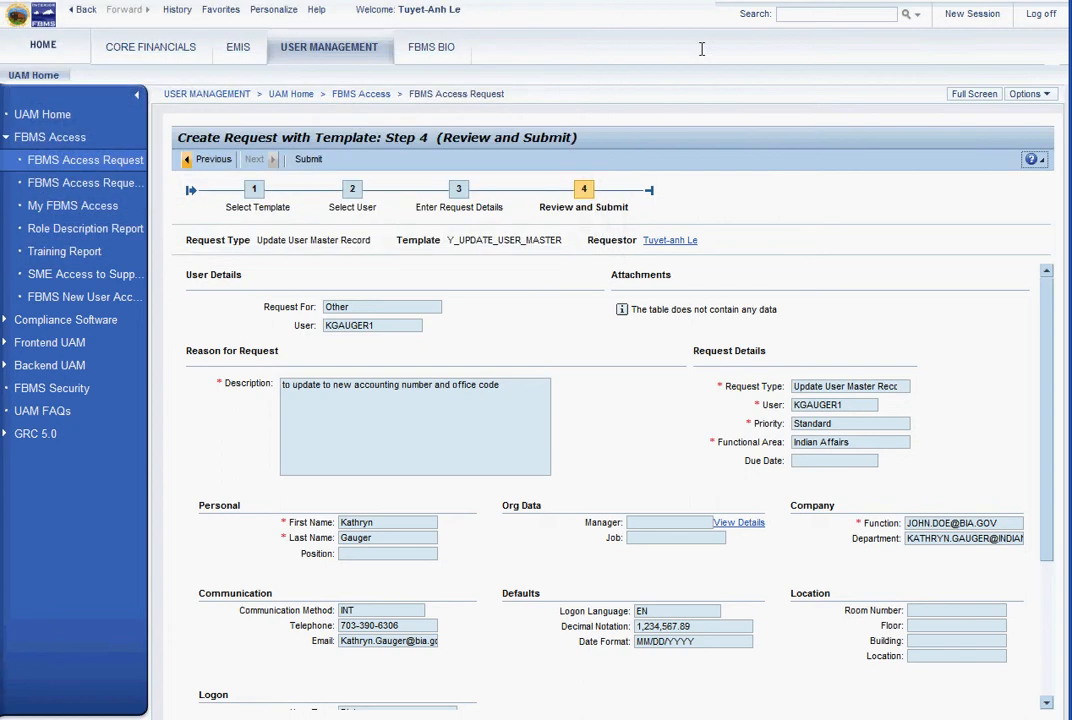